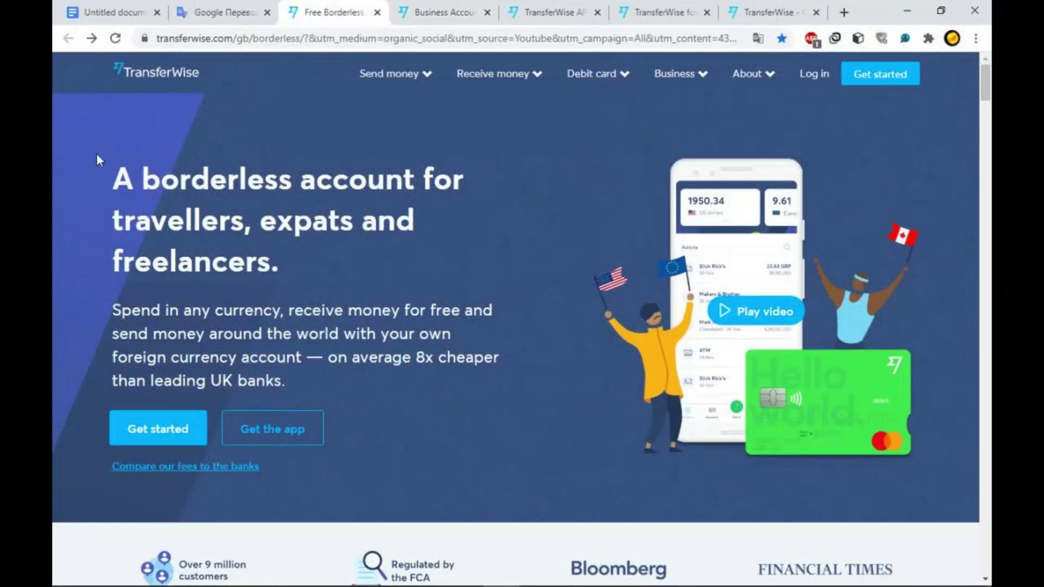
Highlight the TransferWise hero headline and intro, then browse the Send money, Receive money, Debit card, Business and About menus
left_click_drag(96, 153, 507, 373)
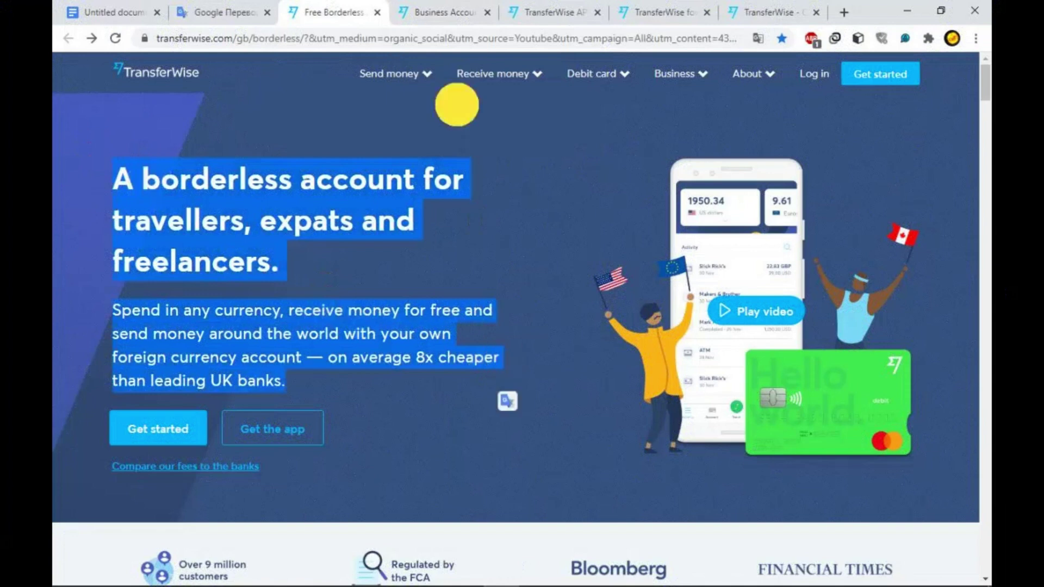
left_click(457, 104)
mouse_move(435, 85)
mouse_move(540, 84)
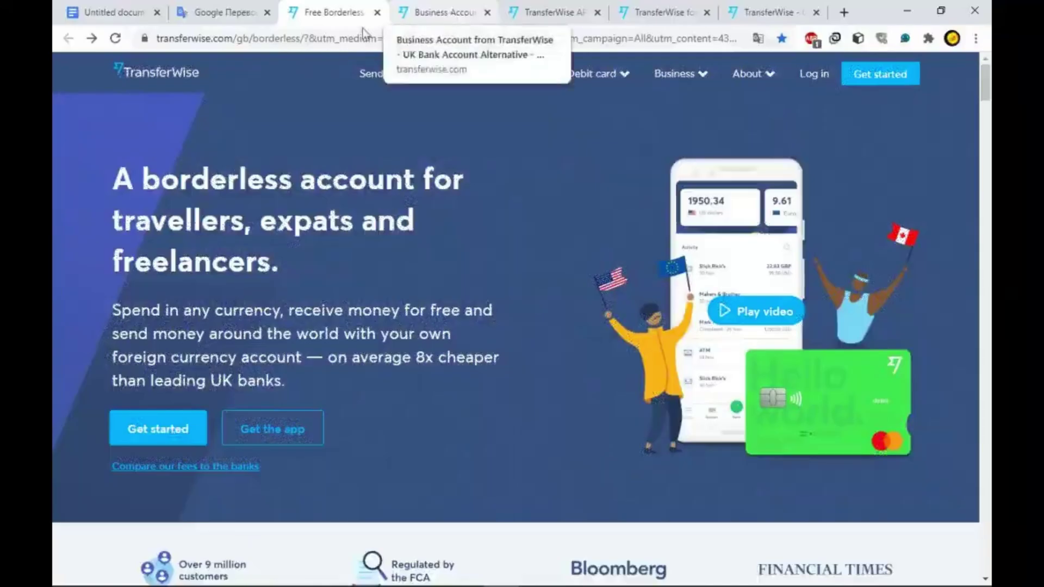
left_click_drag(98, 157, 507, 372)
left_click(457, 114)
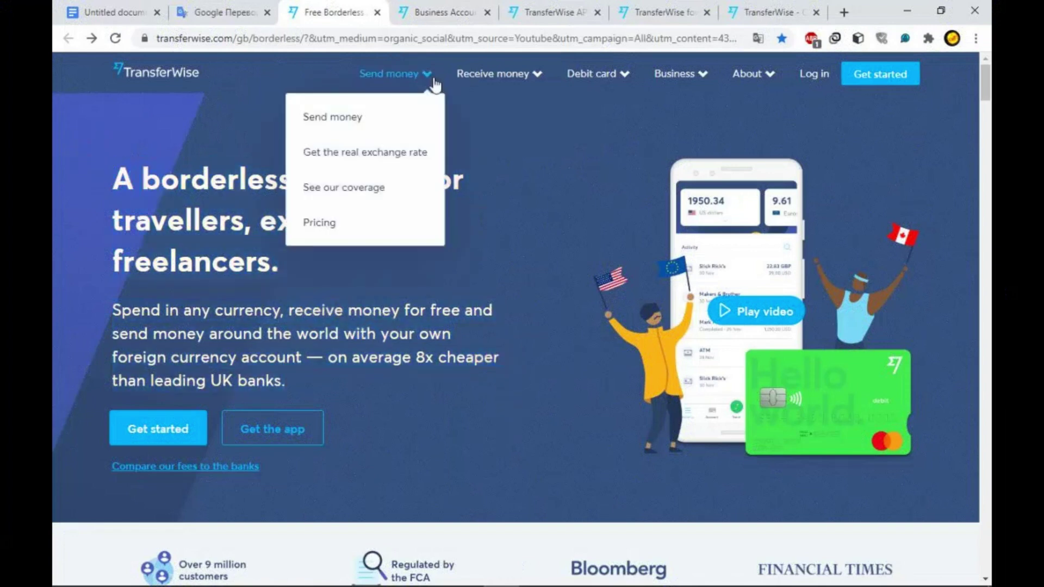
mouse_move(540, 85)
mouse_move(625, 86)
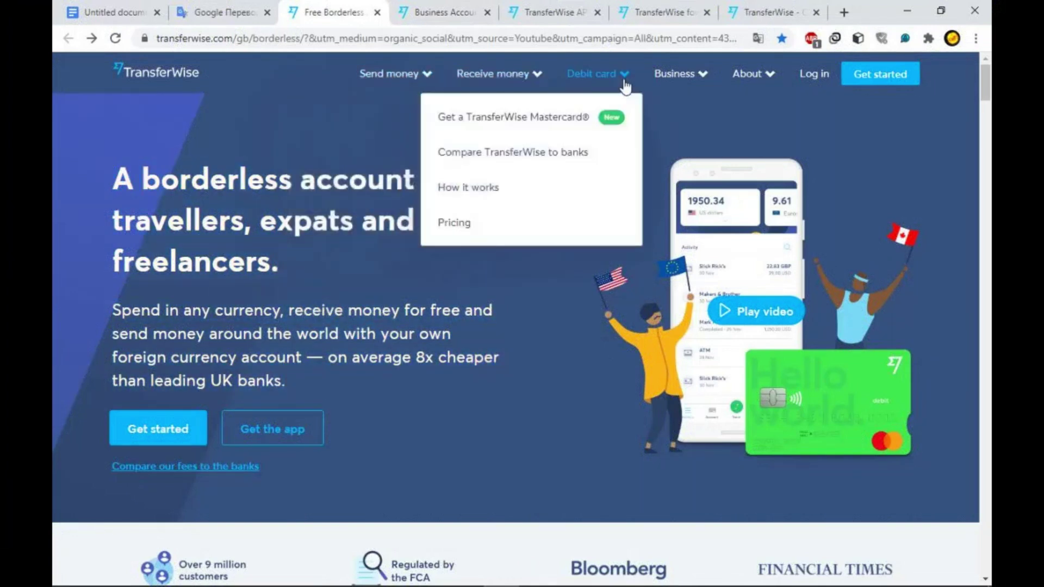
mouse_move(697, 88)
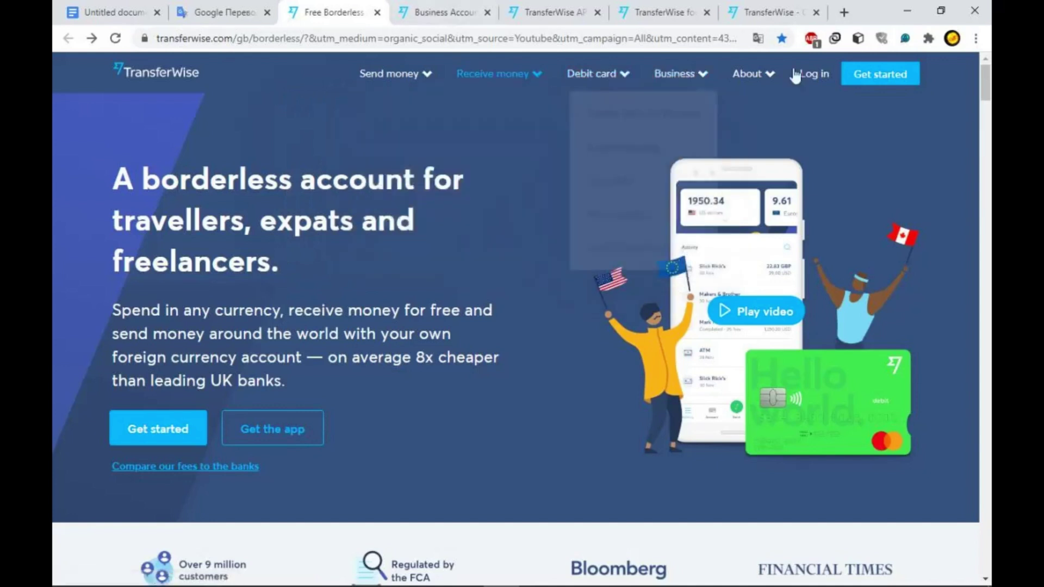
mouse_move(782, 83)
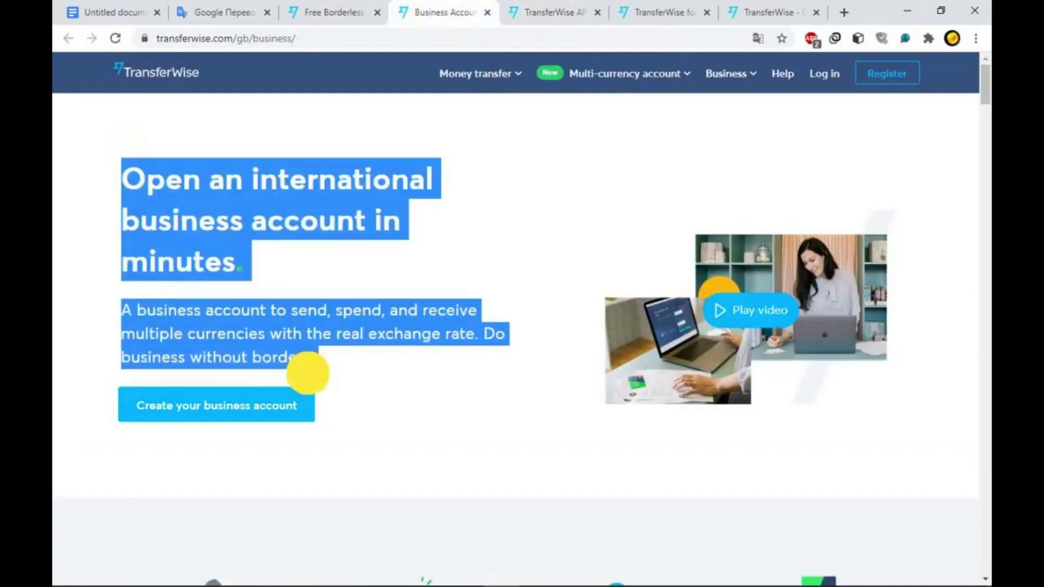
Switch to the browser tab with the TransferWise API page
left_click(566, 18)
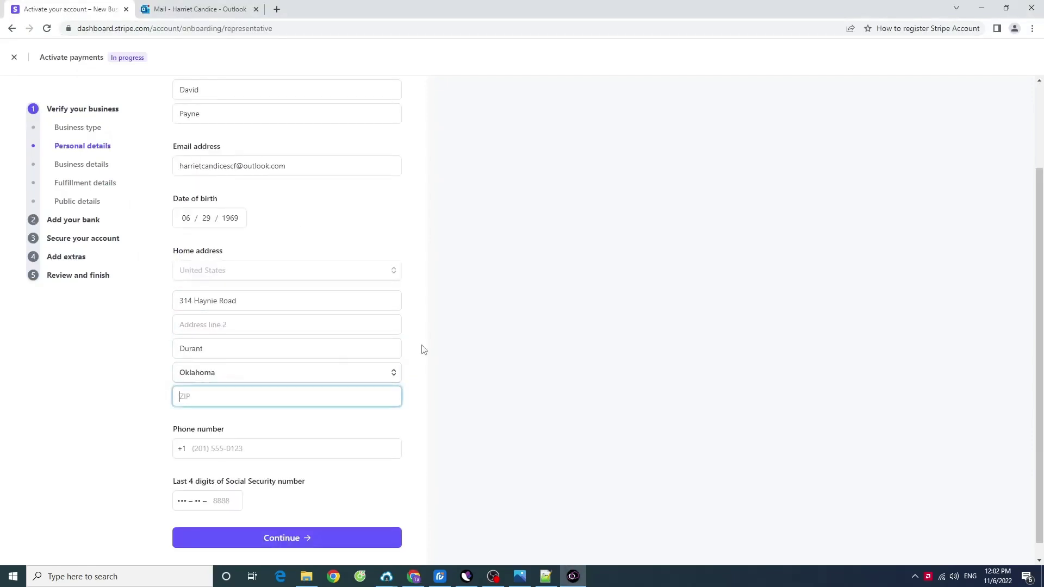
Enter ZIP 74701, choose Clothing and accessories as industry, and give olashirt.com as website and description
type("74701")
scroll(323, 353, "down", 1)
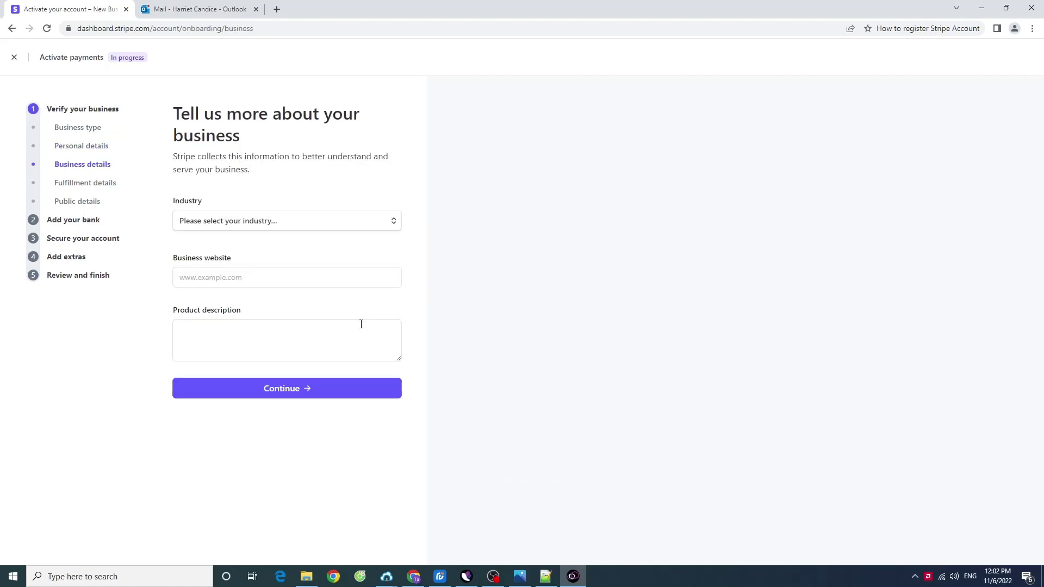
left_click(291, 223)
left_click(249, 301)
left_click(218, 277)
type("olashirt.com")
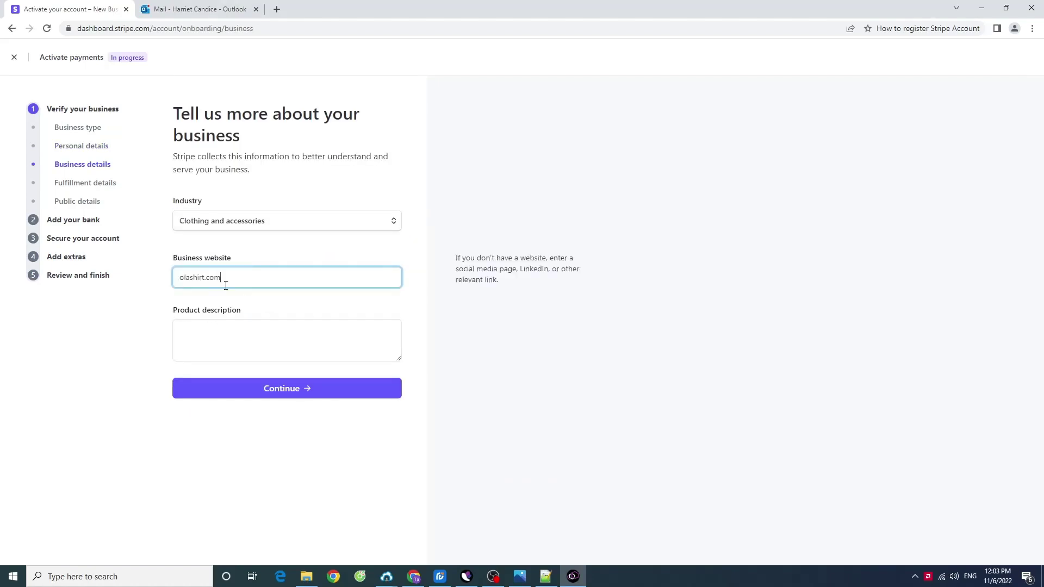
left_click(217, 337)
type("olashirt.com")
left_click(280, 389)
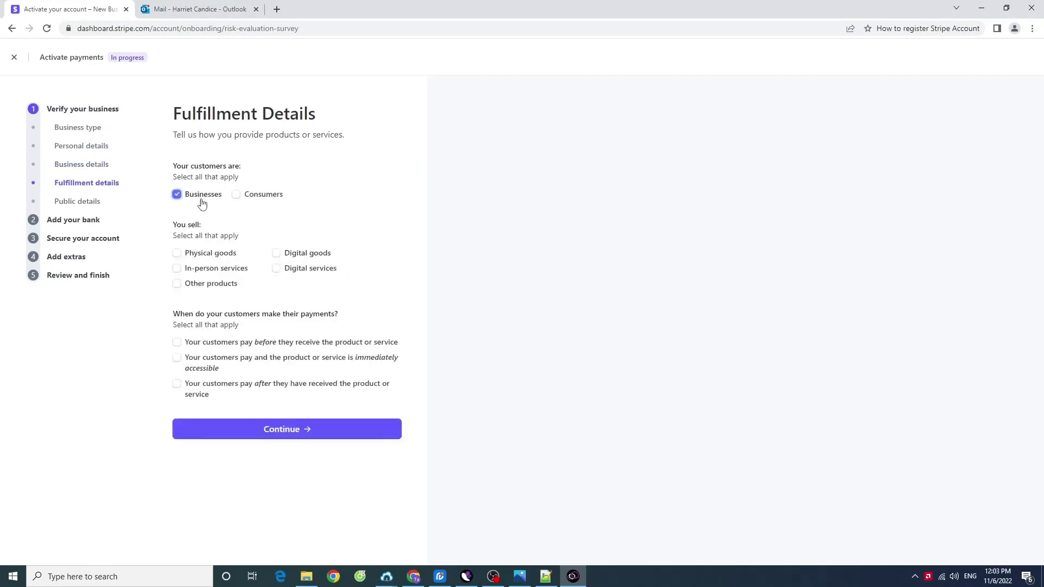
Declare physical goods paid before delivery, delivery in less than 2 weeks, answer Yes, and submit fulfillment details
left_click(224, 253)
left_click(235, 447)
scroll(235, 447, "down", 3)
left_click(234, 392)
left_click(217, 405)
left_click(207, 508)
left_click(188, 474)
key("Return")
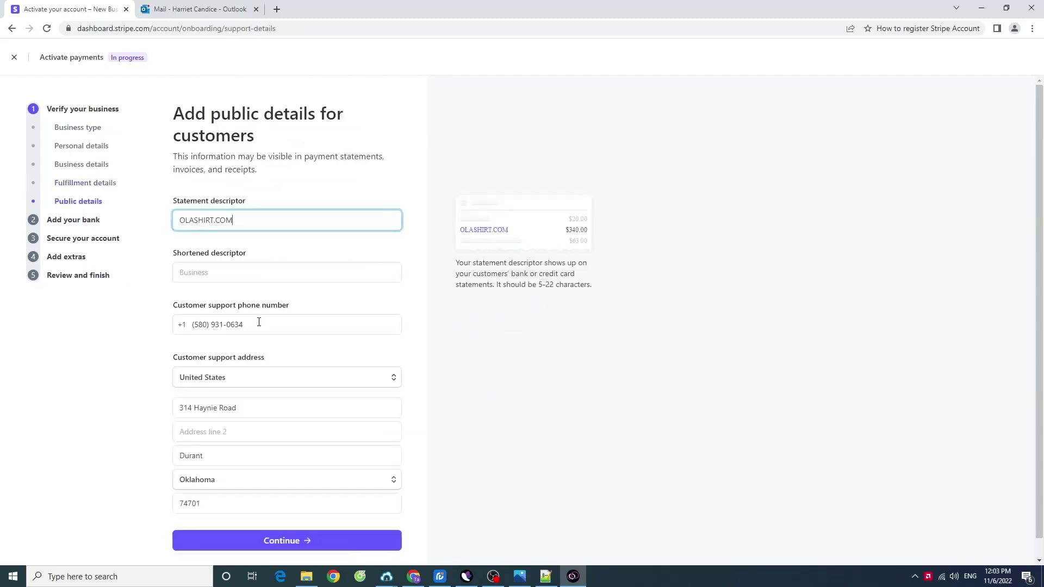
Complete the public statement descriptors by pasting in the shortened descriptor
scroll(259, 318, "down", 1)
left_click(211, 247)
type("OLASHIRT")
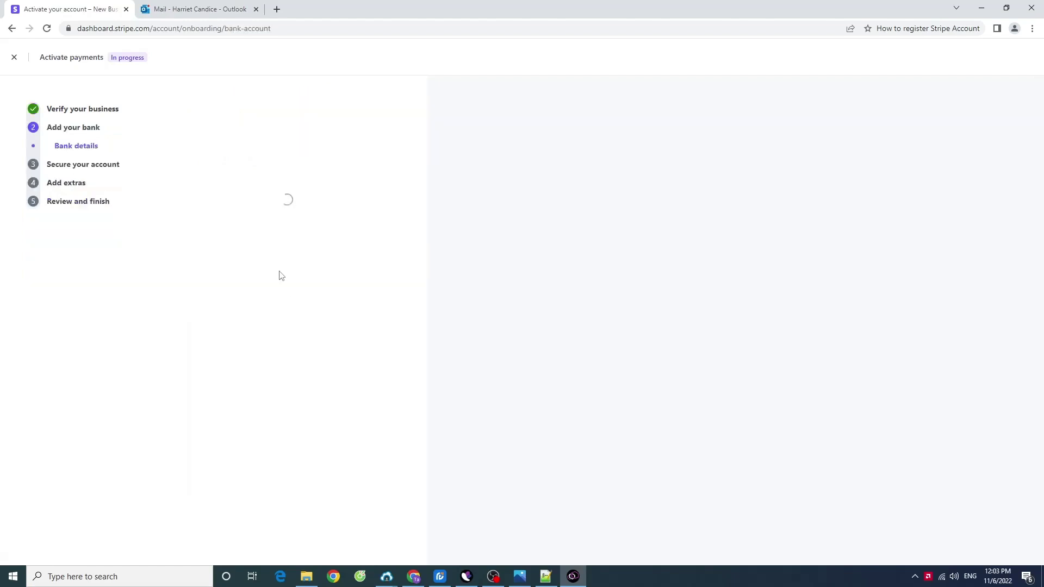
Add the checking account manually and enable two-step authentication with an authenticator app's six-digit code
left_click(292, 474)
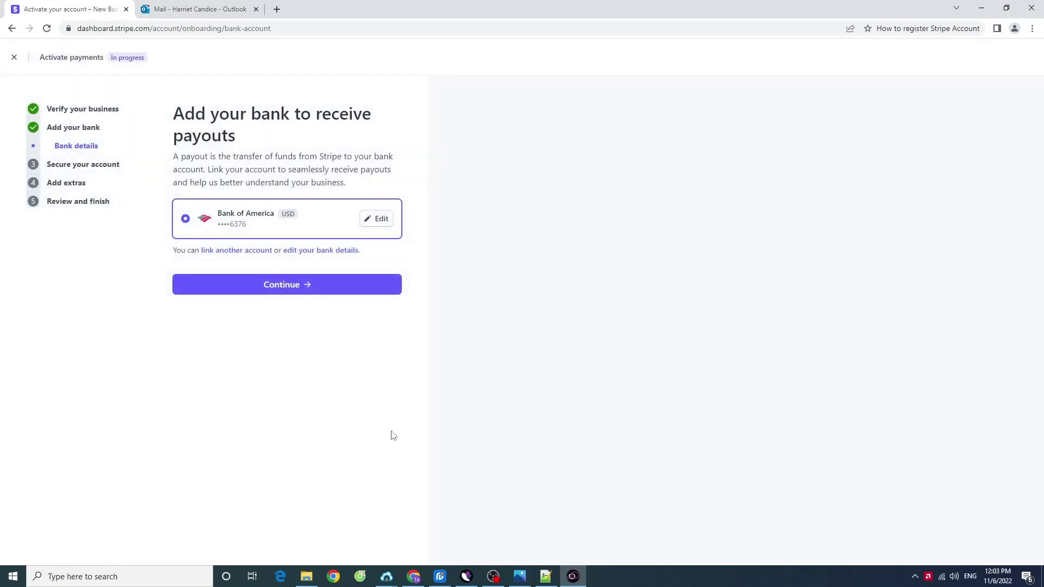
left_click(307, 287)
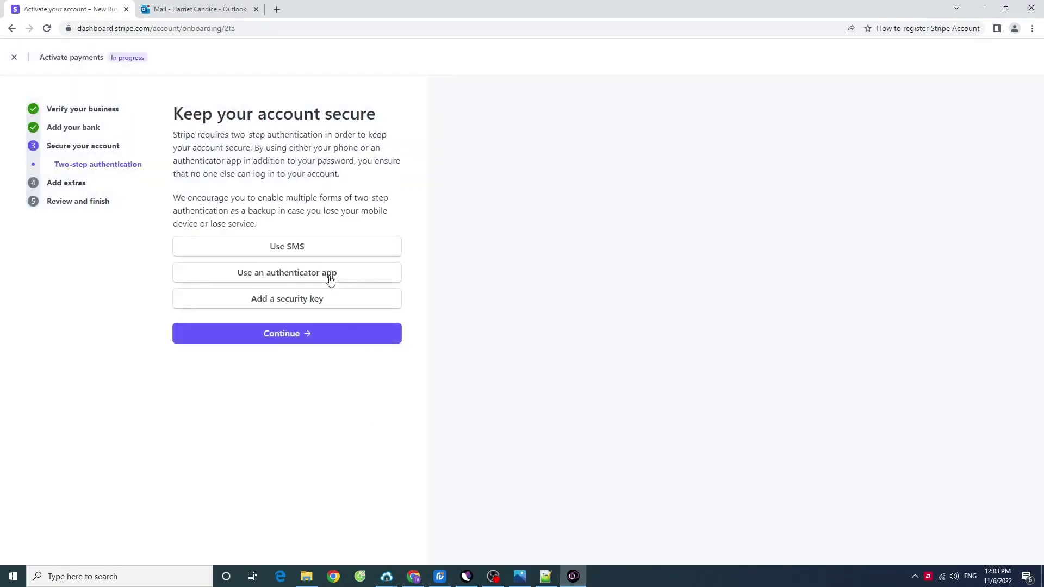
left_click(329, 279)
left_click(537, 319)
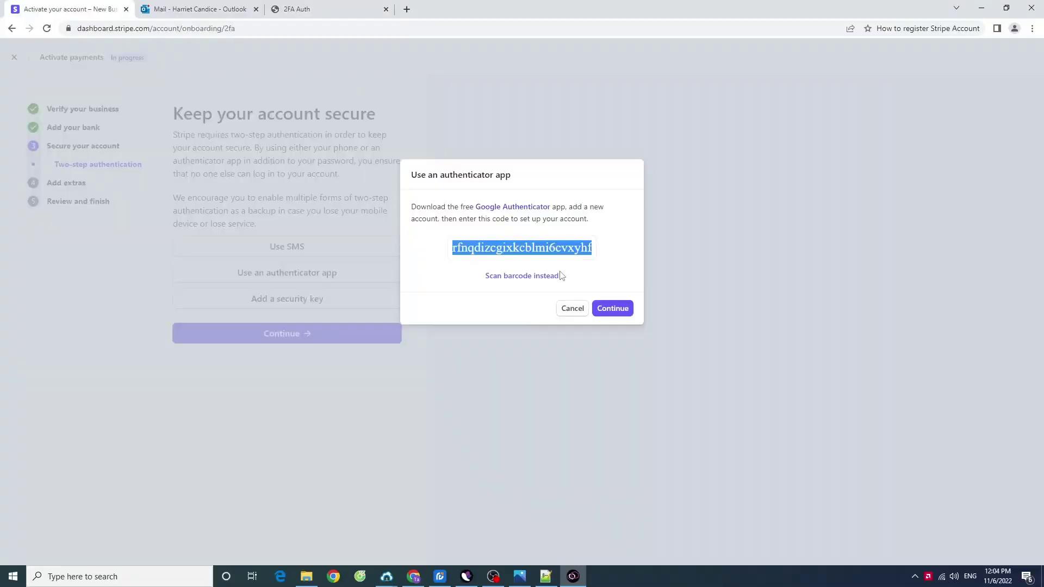
left_click(609, 307)
left_click(616, 276)
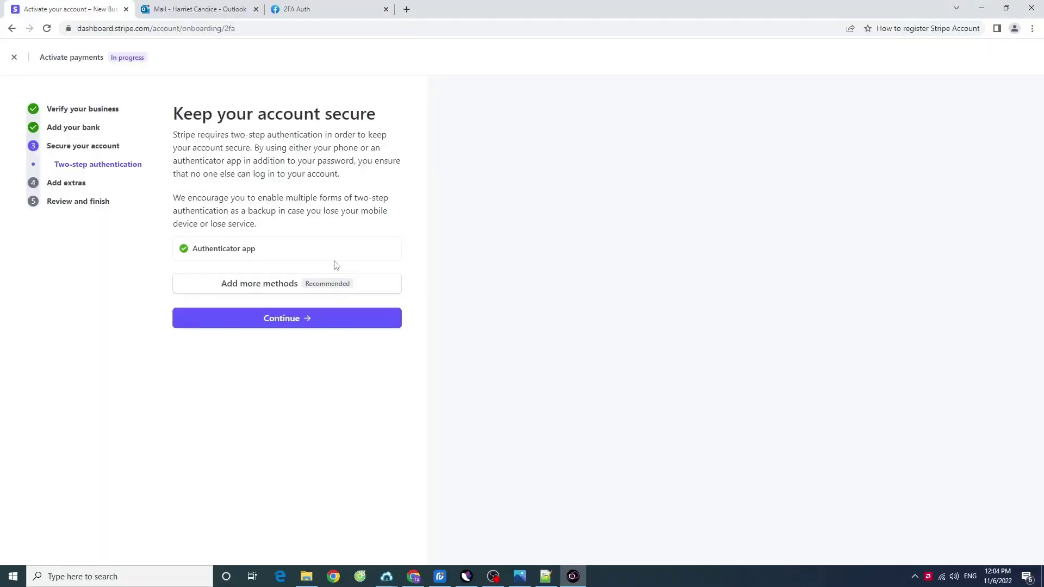
left_click(308, 320)
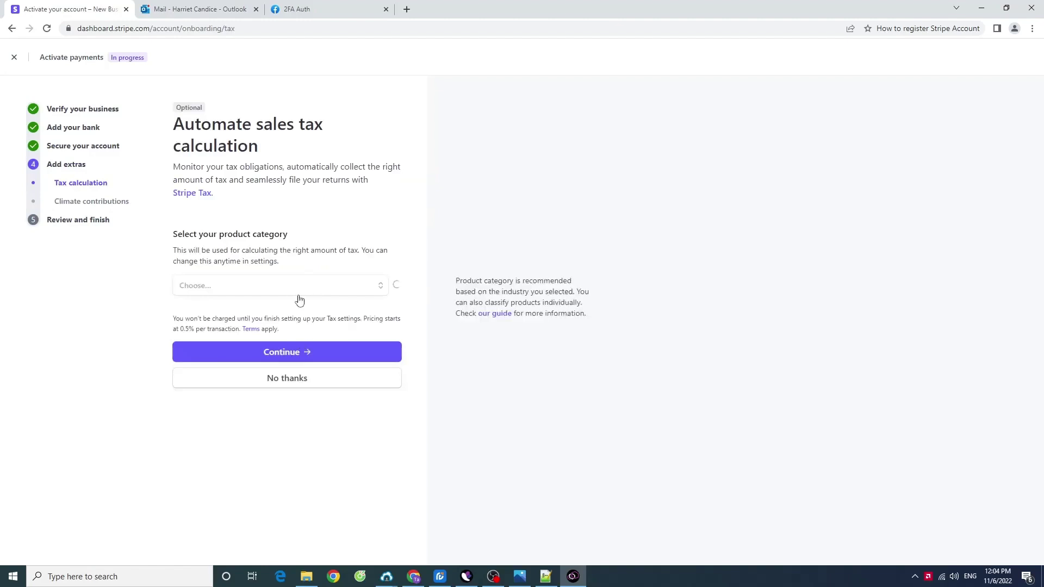
Accept automatic tax calculation and the 1% climate contribution, then scroll the review summary
left_click(308, 380)
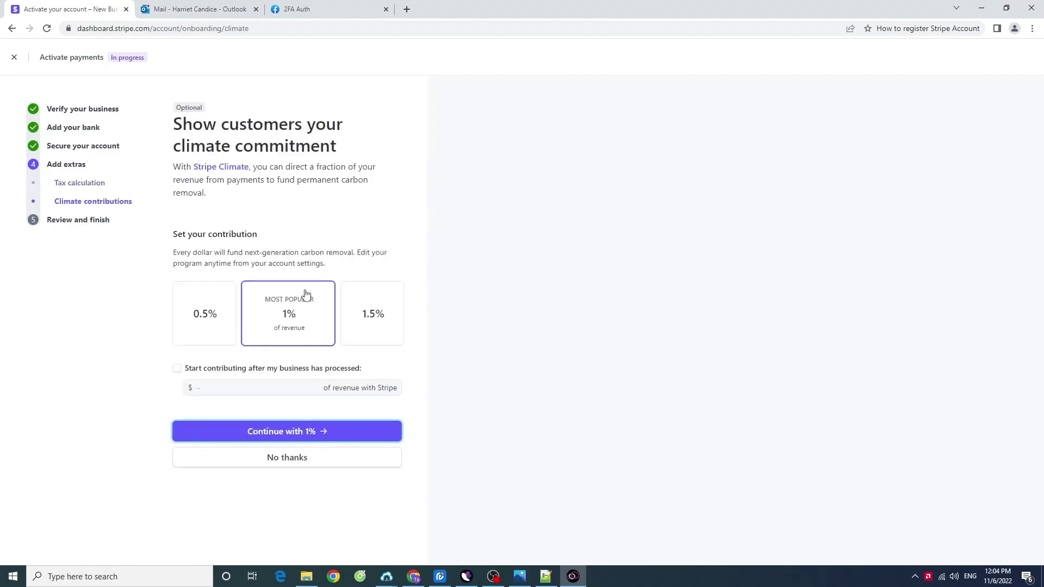
key("Return")
scroll(314, 326, "down", 7)
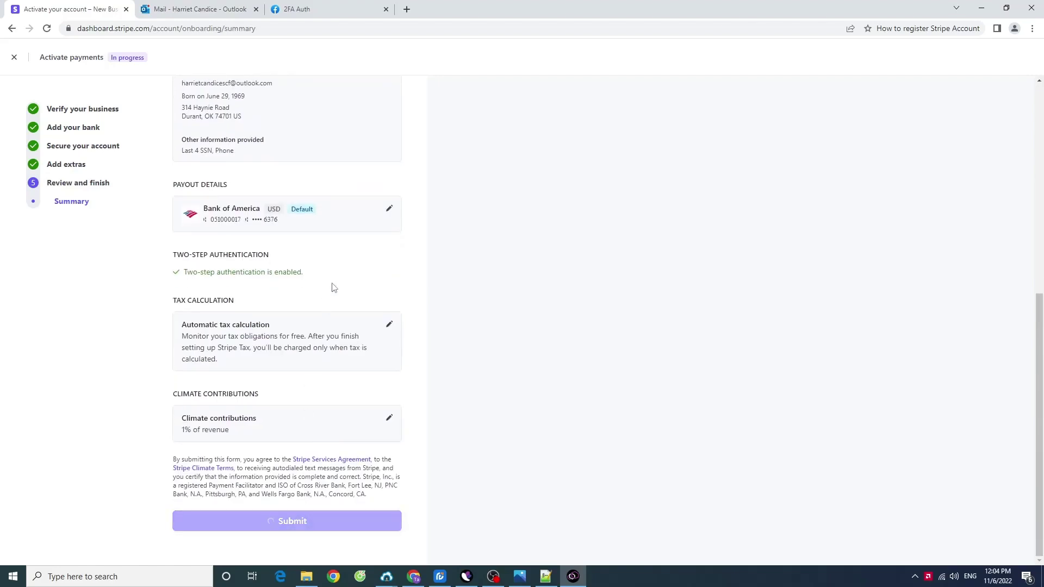